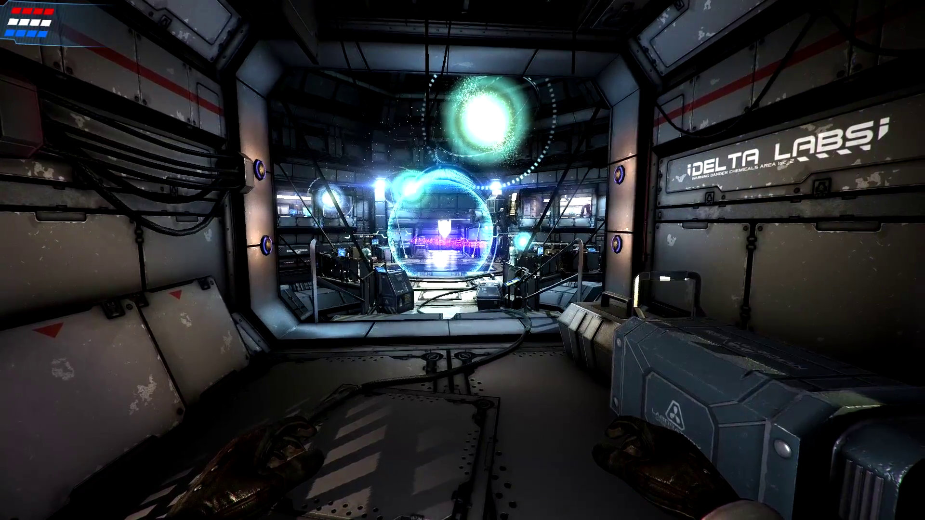
# Step: Open the Game bar over the running game, move it slightly up and to the right, and close it again
pyautogui.press('super+g')
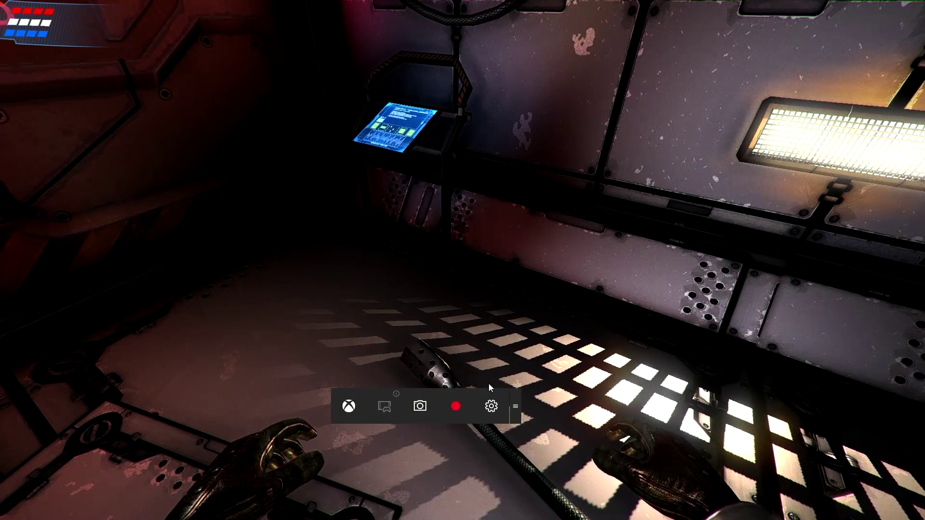
pyautogui.moveTo(519, 407); pyautogui.dragTo(568, 377)
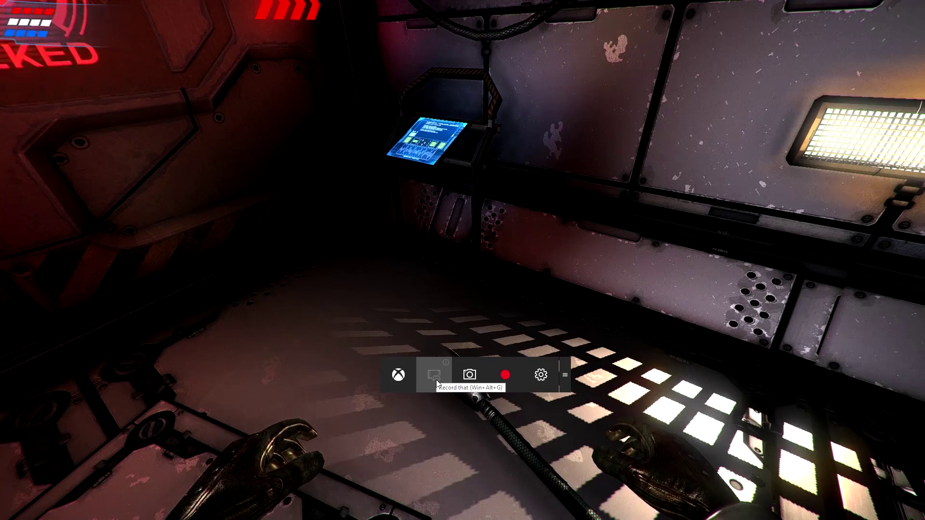
pyautogui.click(436, 311)
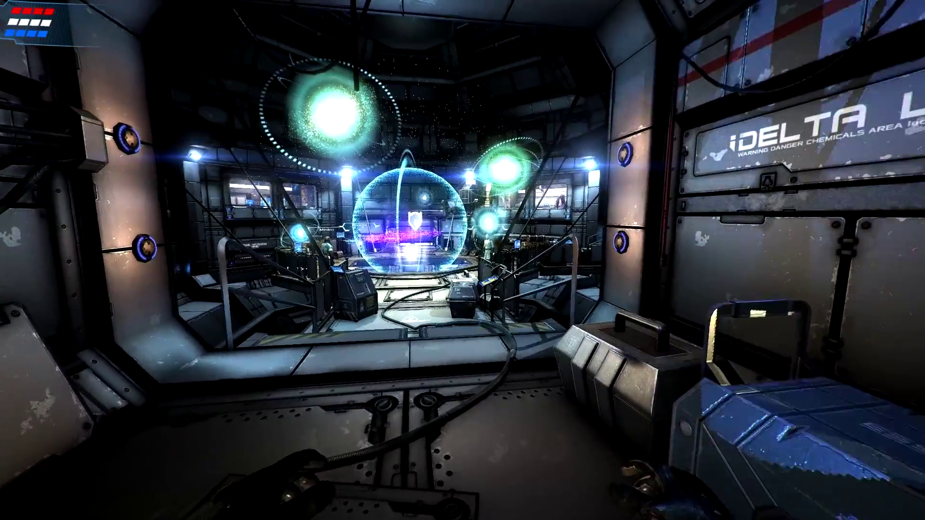
# Step: In the Game bar settings, enable recording the game in the background and set the maximum clip length to 1 hour
pyautogui.press('super+g')
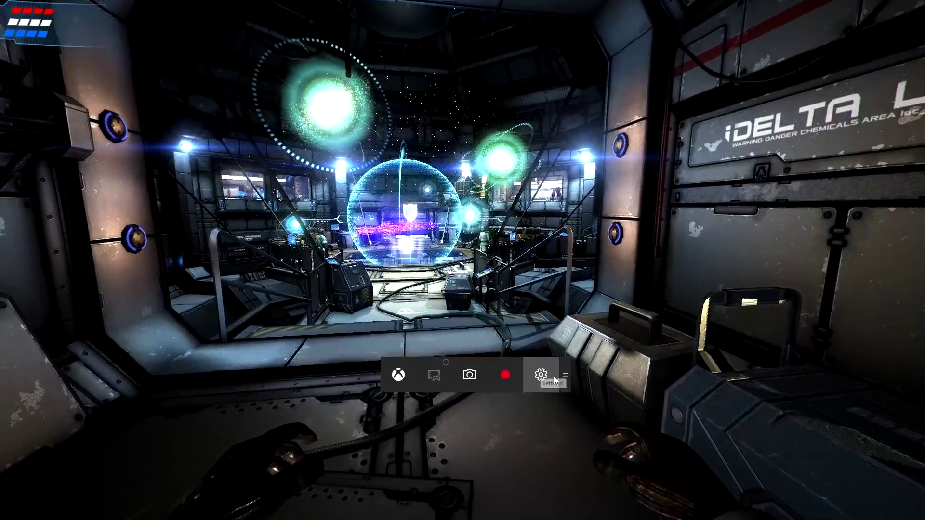
pyautogui.click(544, 375)
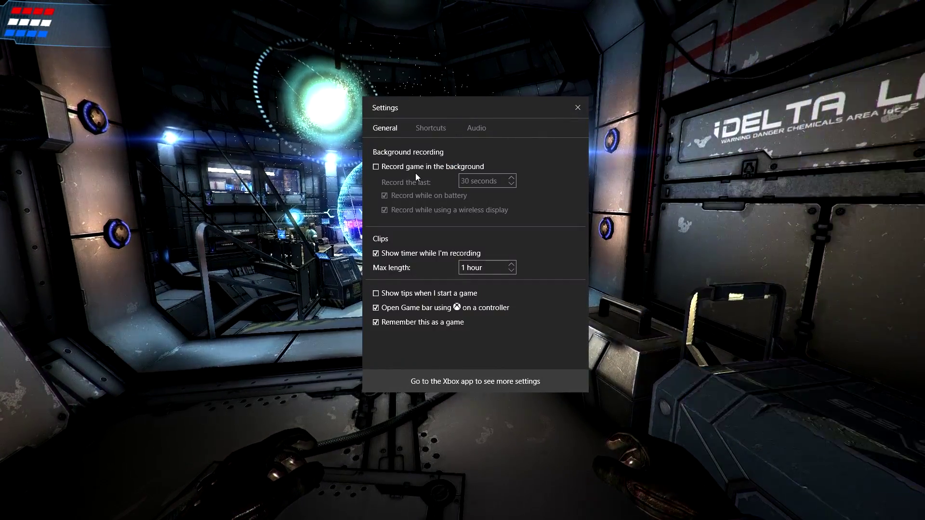
pyautogui.click(391, 168)
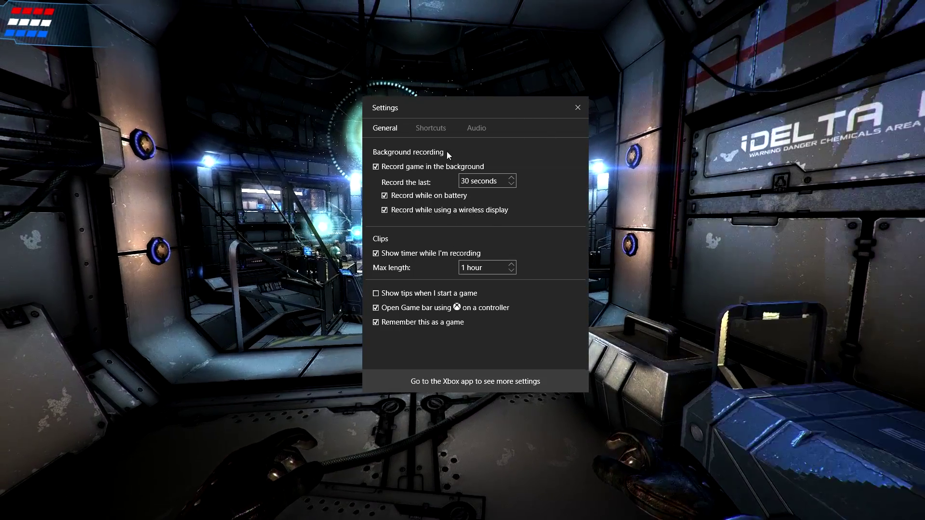
pyautogui.click(511, 270)
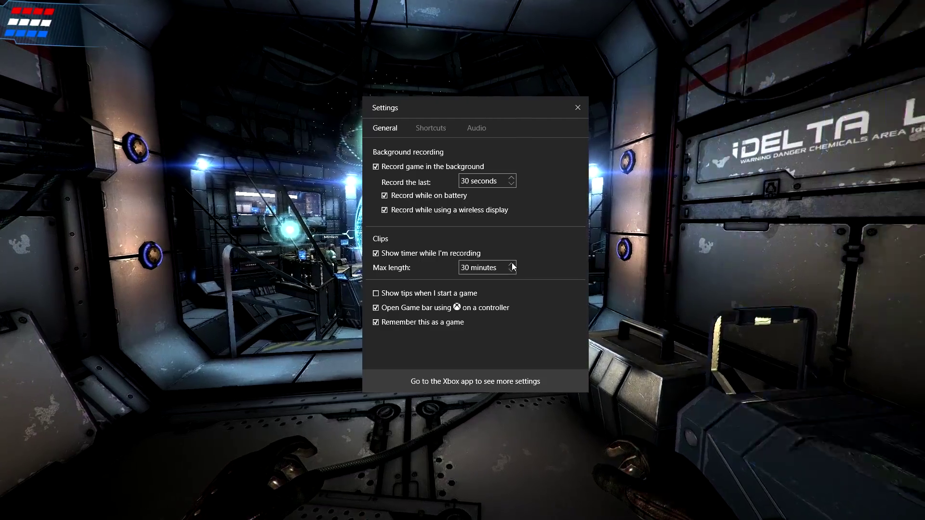
pyautogui.click(512, 265)
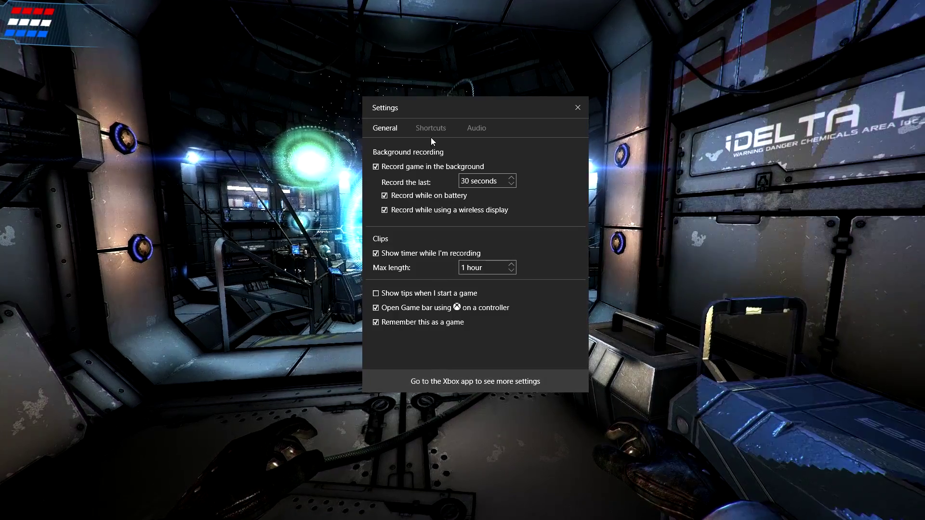
# Step: Inspect the Game bar's shortcut settings and the option to record audio with game clips
pyautogui.click(431, 134)
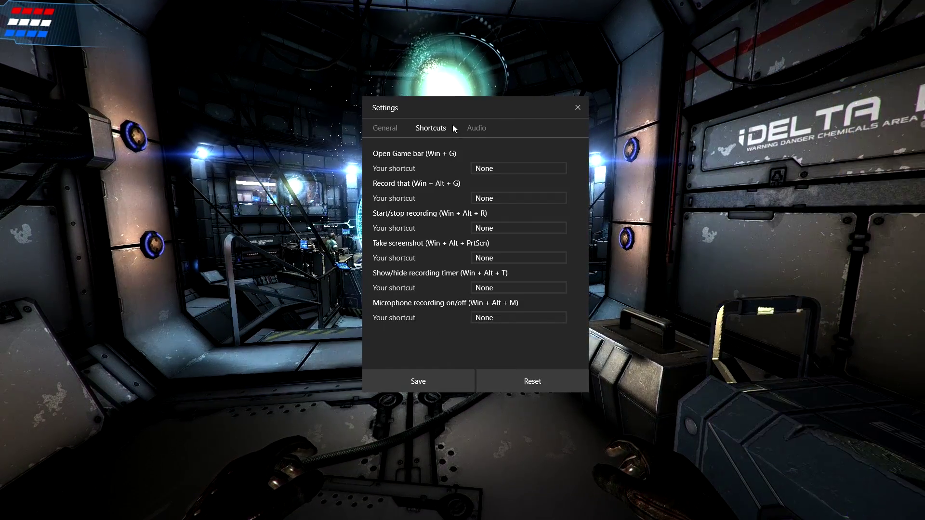
pyautogui.click(475, 128)
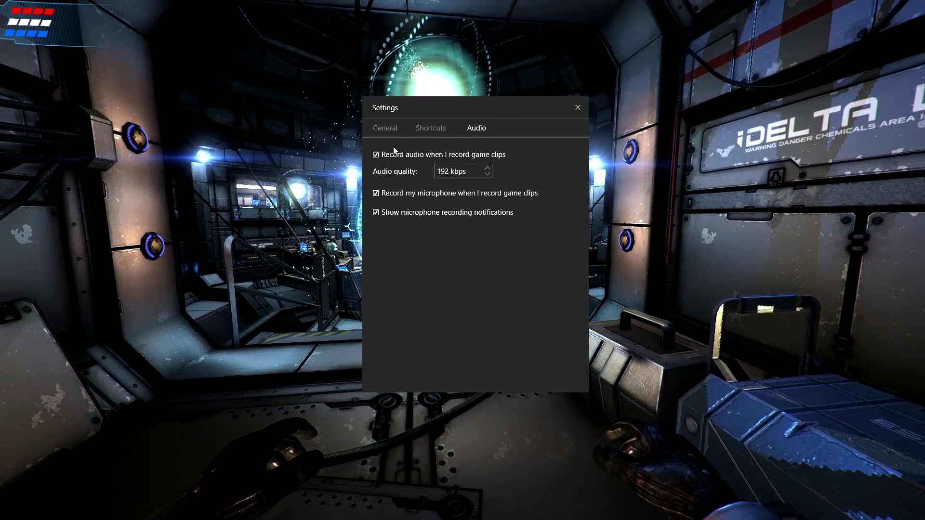
pyautogui.click(393, 153)
pyautogui.click(392, 158)
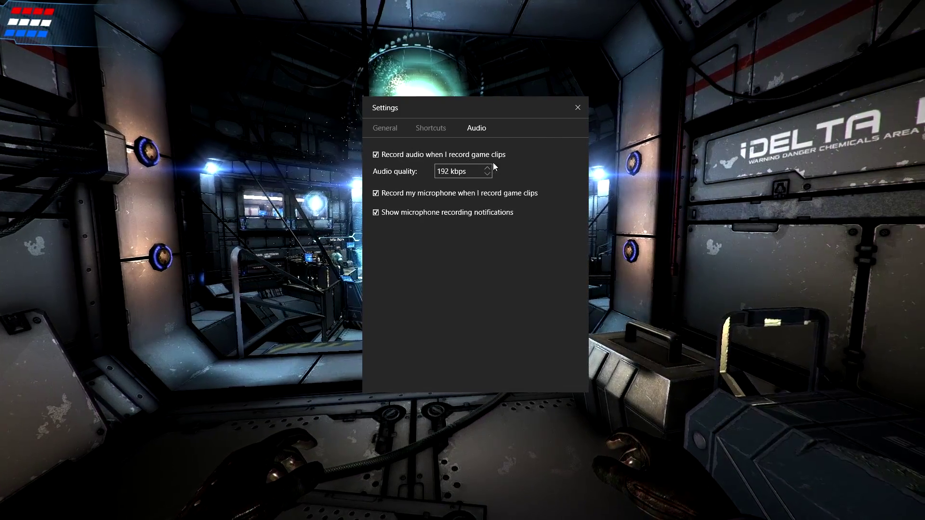
# Step: Try a 96 kbps audio quality and the microphone notifications option, restoring 192 kbps and leaving the notifications enabled
pyautogui.click(487, 174)
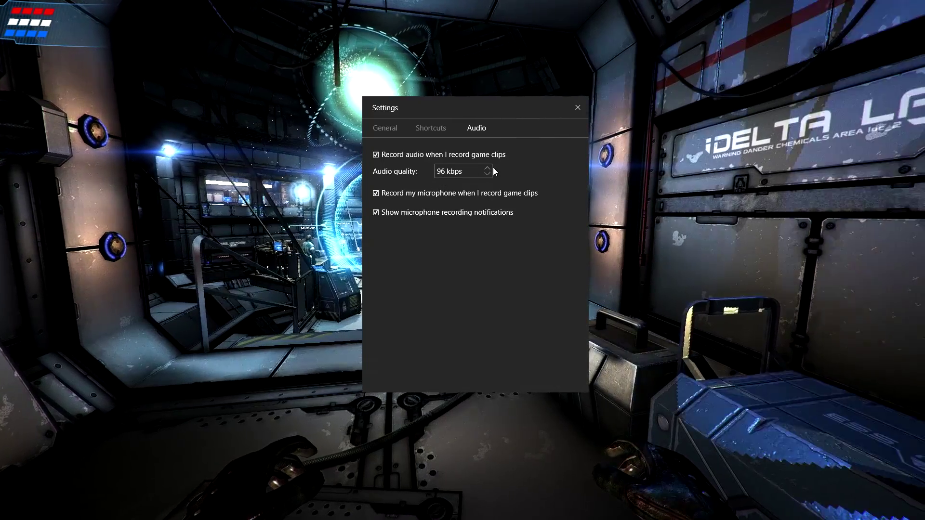
pyautogui.click(487, 168)
pyautogui.click(487, 169)
pyautogui.click(487, 168)
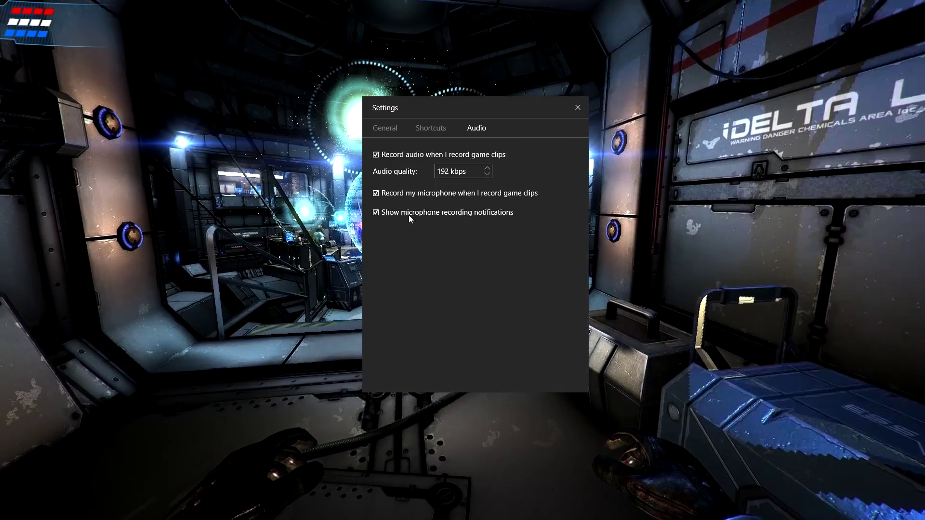
pyautogui.click(408, 213)
pyautogui.click(408, 222)
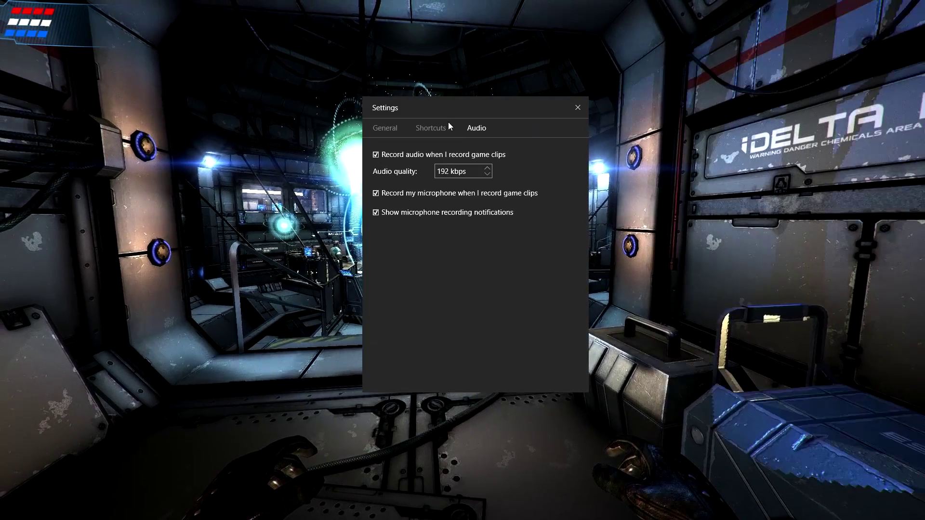
# Step: Return to the general Game bar settings and close the settings window
pyautogui.click(439, 127)
pyautogui.click(393, 129)
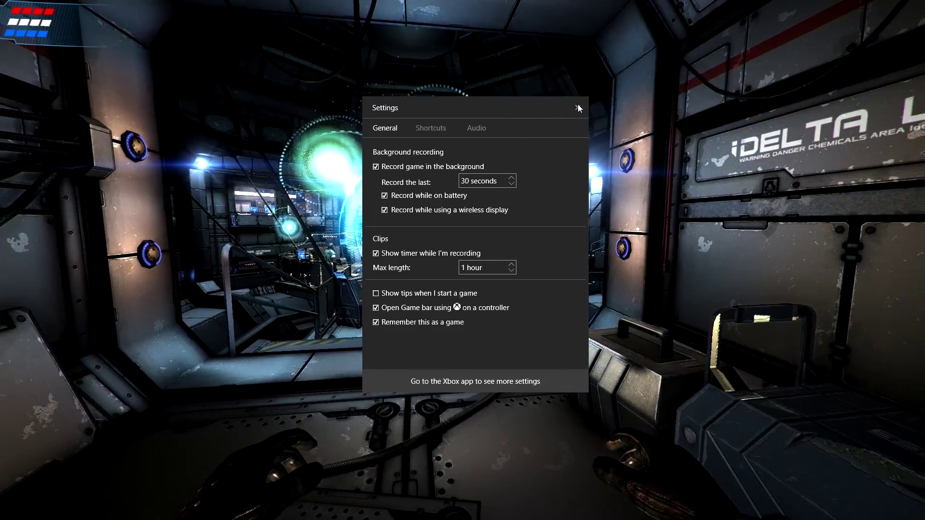
pyautogui.click(577, 107)
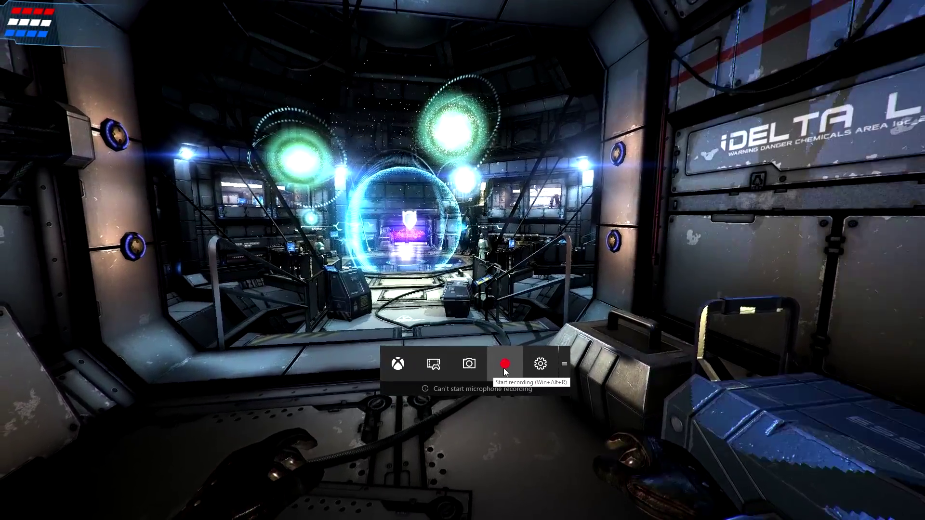
# Step: Start recording the game, move the Game bar out of the way to the upper-right corner, and return to the game
pyautogui.click(504, 367)
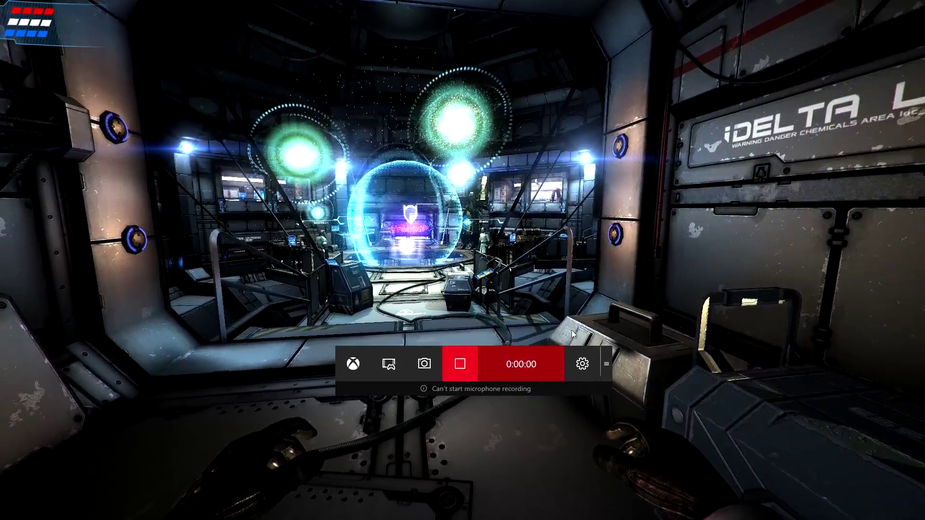
pyautogui.moveTo(605, 364); pyautogui.dragTo(898, 34)
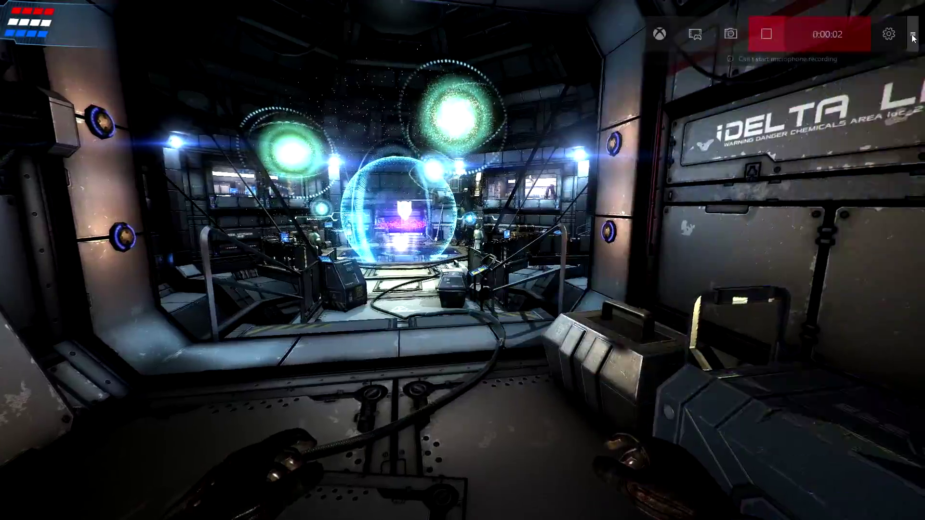
pyautogui.click(673, 190)
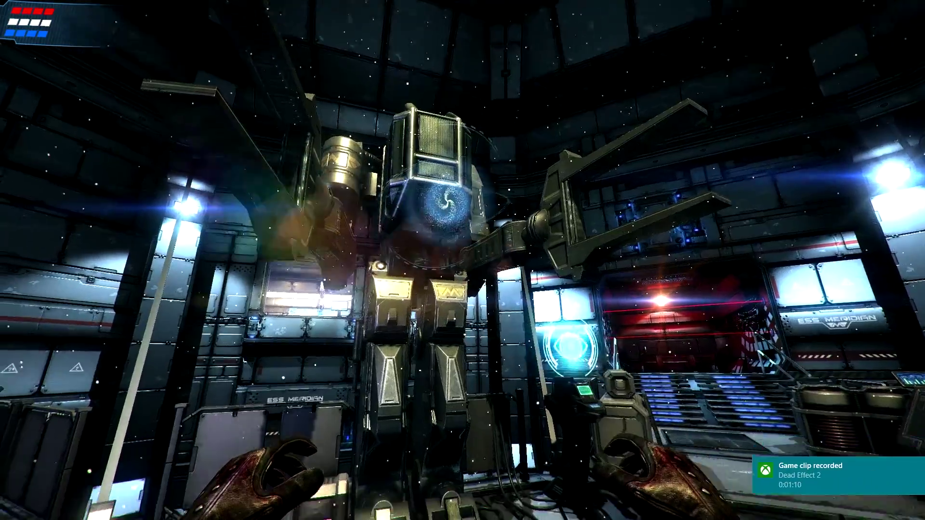
# Step: Reopen the Game bar, move it back to the lower centre, and open the additional recording settings in the Xbox app
pyautogui.press('super+g')
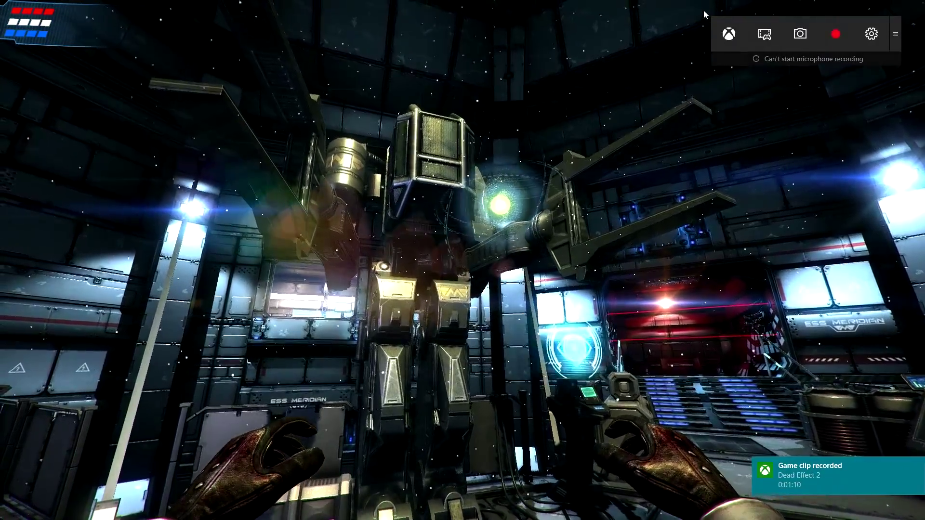
pyautogui.moveTo(895, 30); pyautogui.dragTo(548, 402)
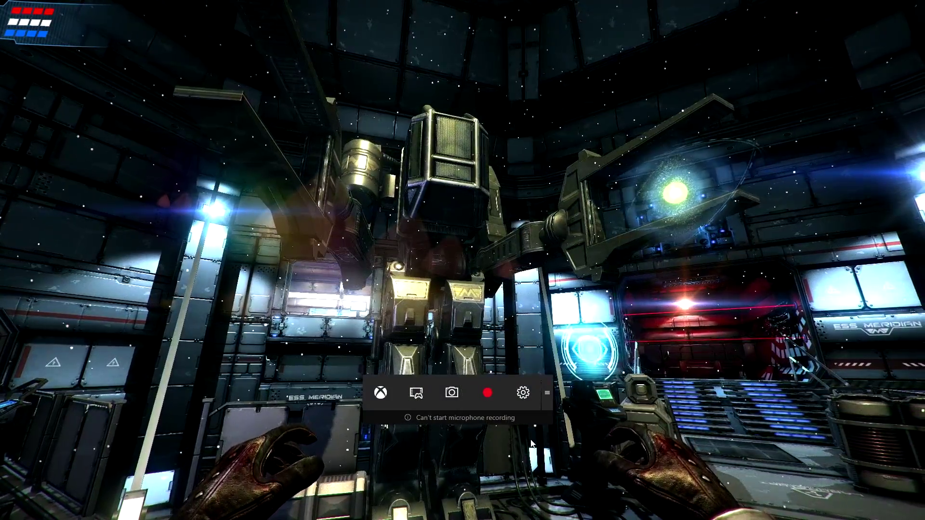
pyautogui.click(522, 393)
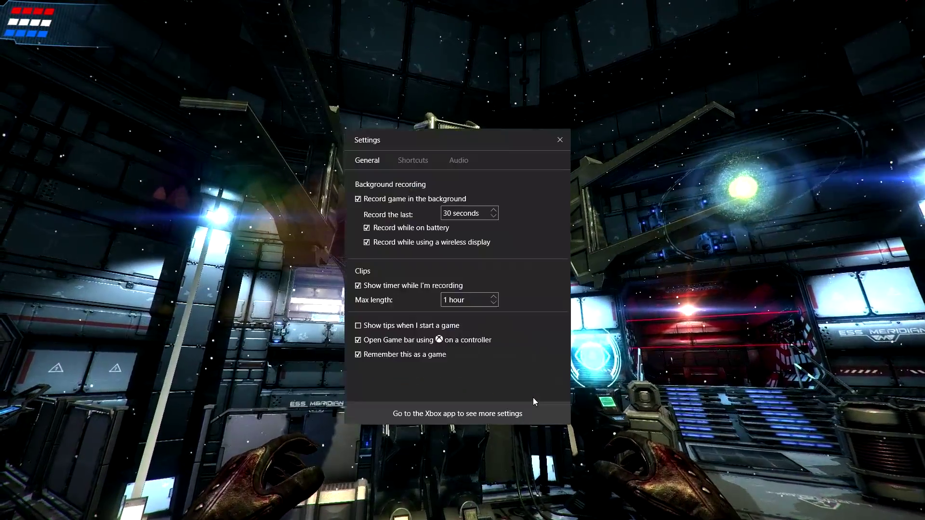
pyautogui.click(479, 419)
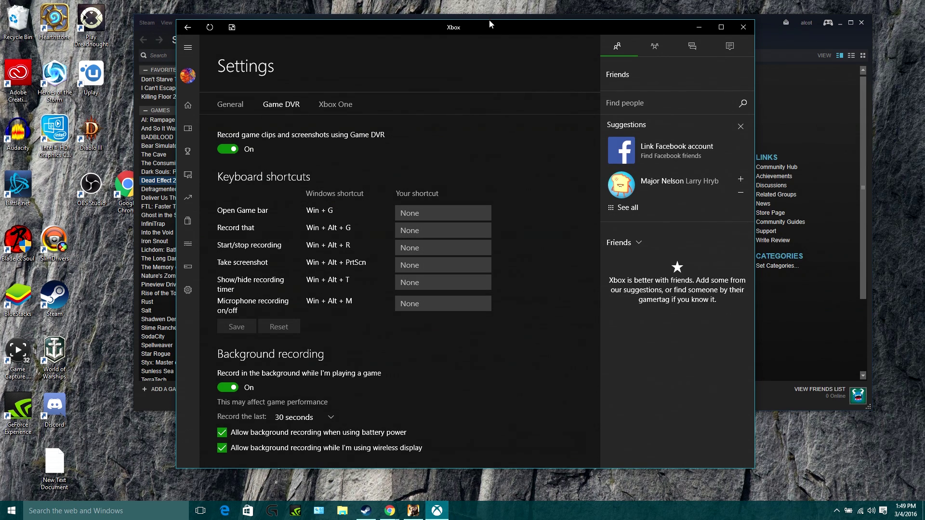
# Step: Examine the background recording switch and the available durations for recording the last moments of play
pyautogui.scroll(-5, 568, 229)
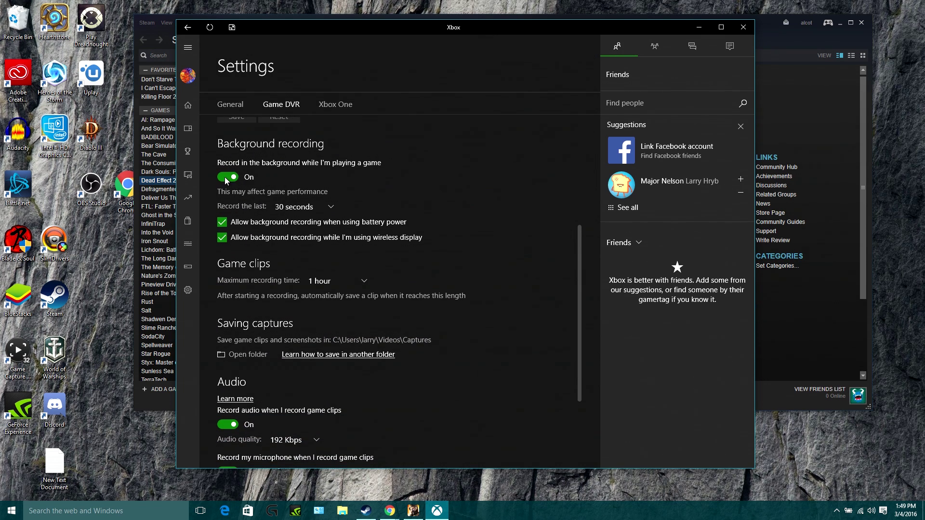
pyautogui.click(221, 178)
pyautogui.click(229, 179)
pyautogui.click(327, 205)
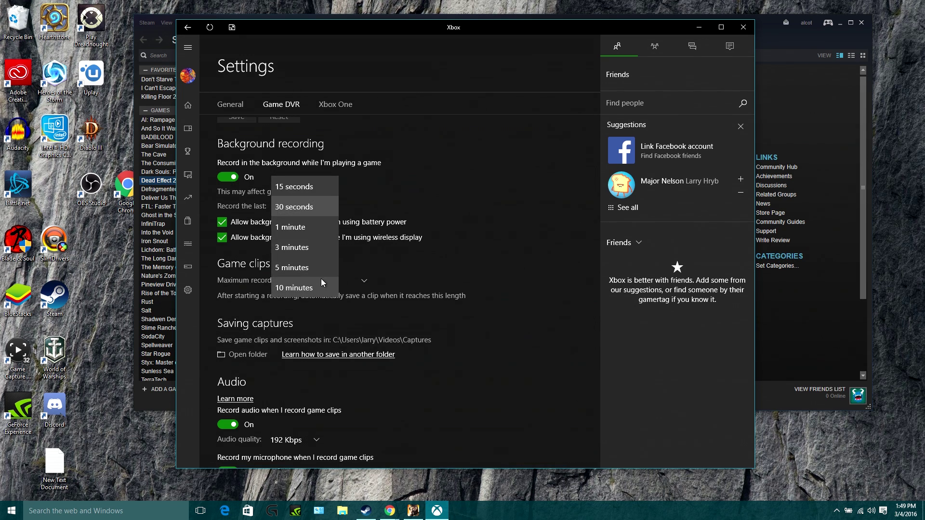
pyautogui.click(509, 161)
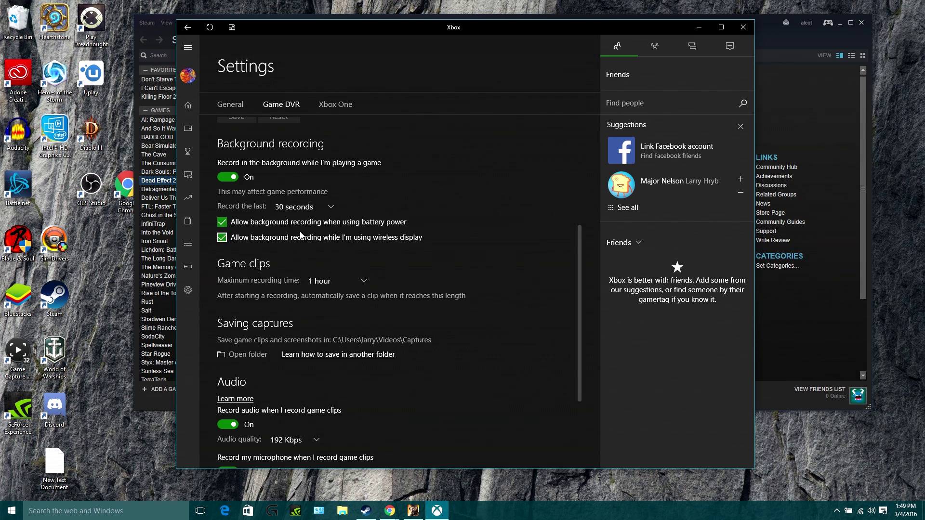
# Step: Examine the maximum recording time and audio quality choices for game clips, keeping 1 hour and 192 Kbps
pyautogui.scroll(-3, 508, 227)
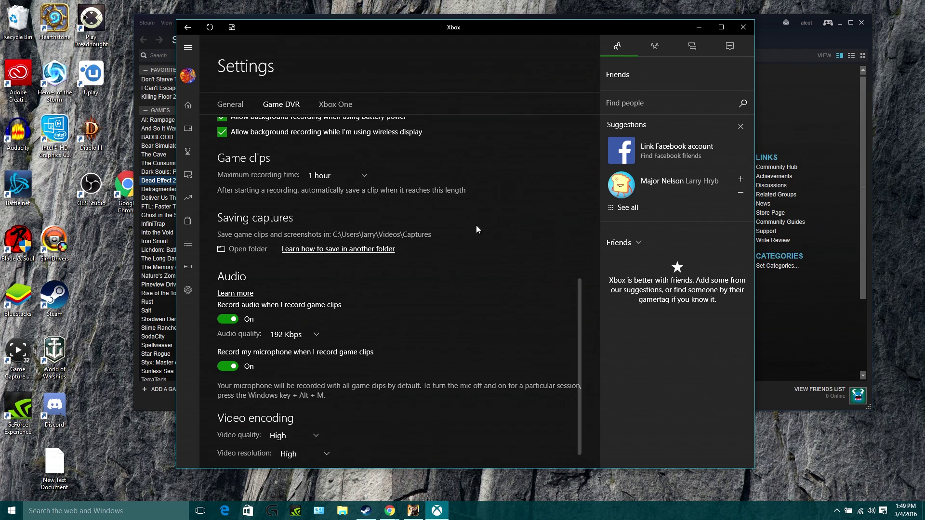
pyautogui.click(362, 180)
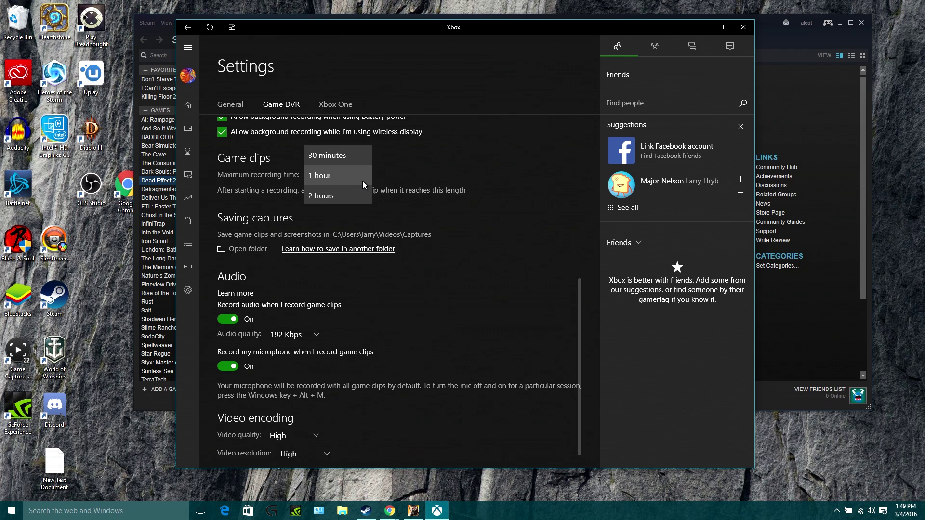
pyautogui.click(362, 181)
pyautogui.click(362, 180)
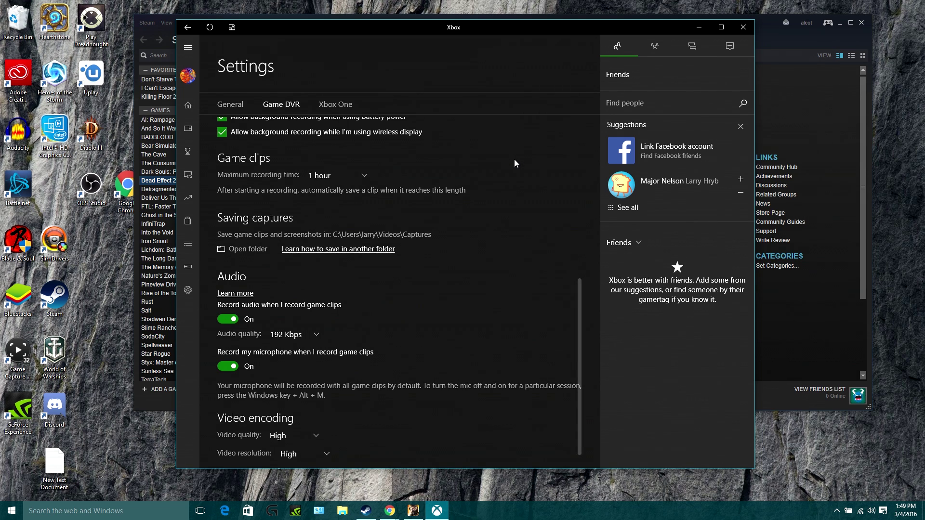
pyautogui.scroll(-1, 503, 182)
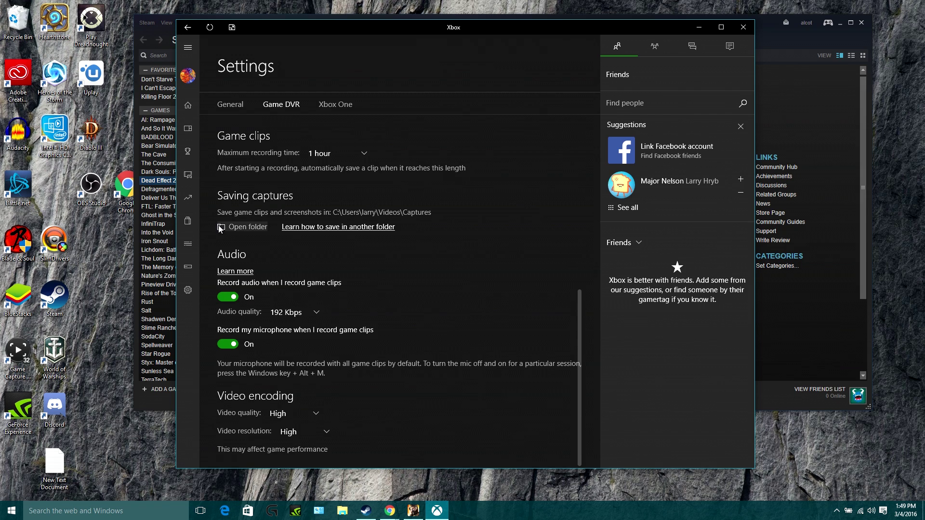
pyautogui.click(308, 317)
pyautogui.click(311, 317)
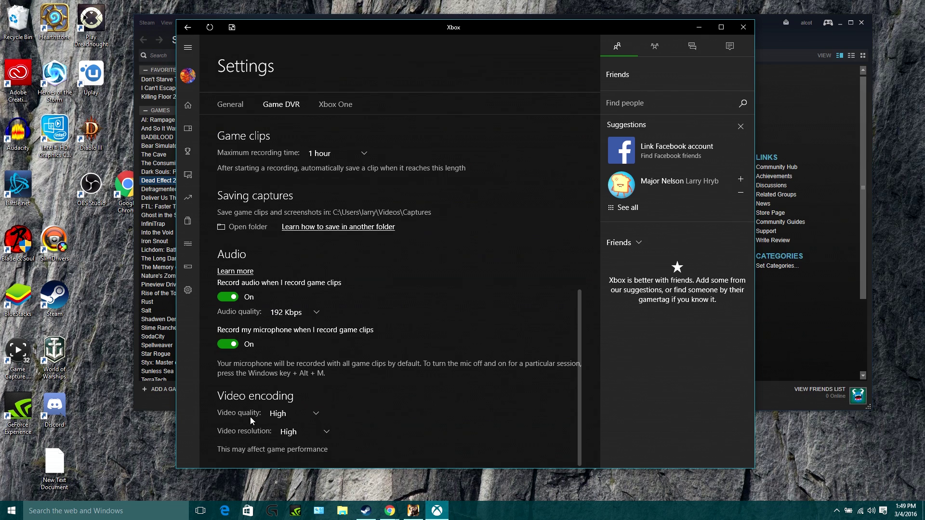
# Step: Examine the video quality and video resolution choices for encoding, keeping both on High
pyautogui.click(303, 412)
pyautogui.click(299, 395)
pyautogui.click(312, 439)
pyautogui.click(311, 411)
pyautogui.click(313, 433)
pyautogui.click(311, 447)
pyautogui.click(310, 446)
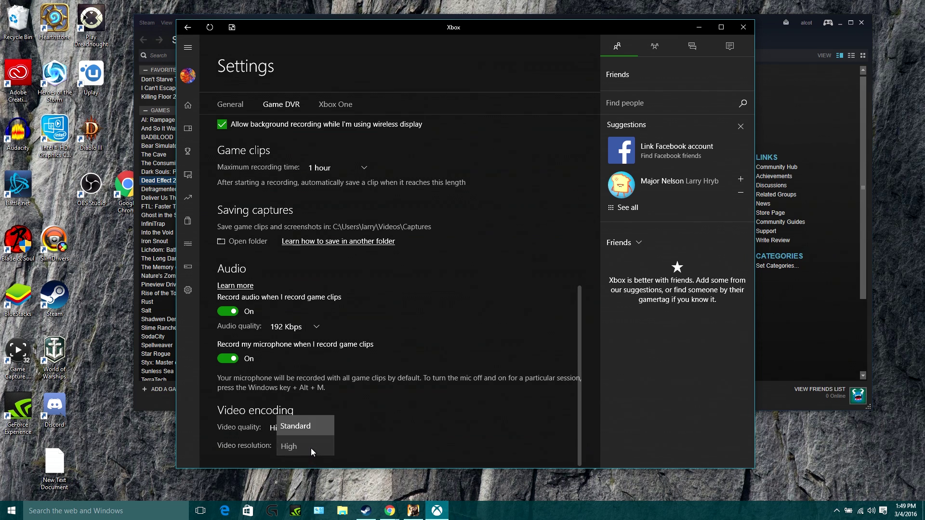
pyautogui.click(311, 448)
pyautogui.scroll(-1, 289, 429)
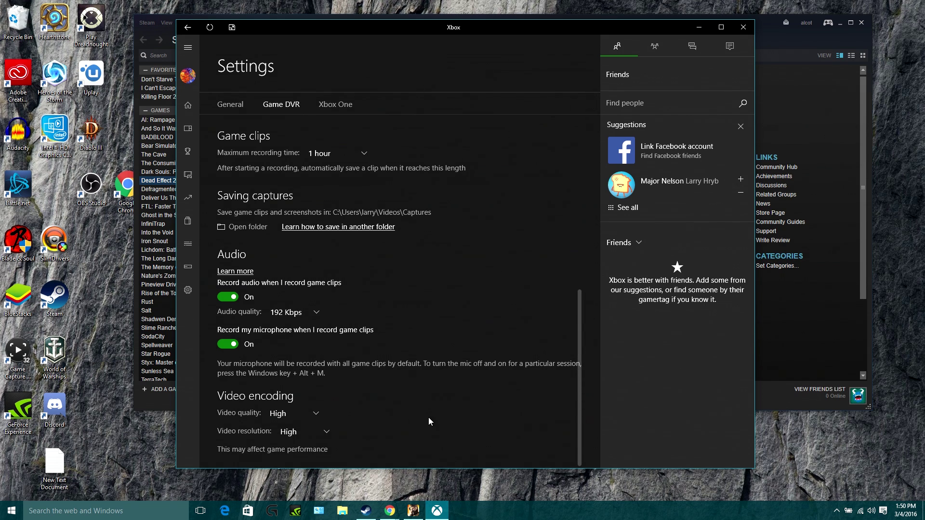
# Step: Look over the Game DVR settings again, from the recording switch and keyboard shortcuts down to video encoding
pyautogui.scroll(6, 429, 420)
pyautogui.scroll(1, 428, 422)
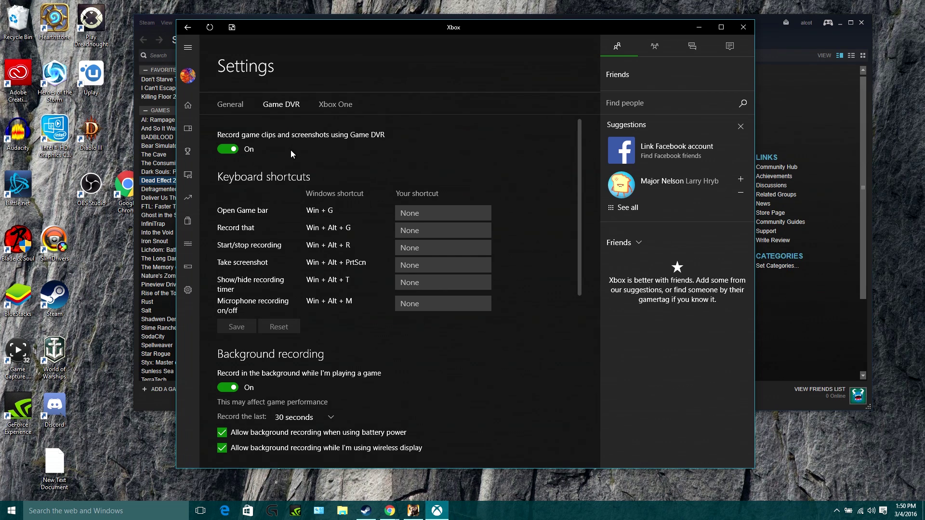
pyautogui.scroll(-5, 316, 224)
pyautogui.scroll(-10, 327, 243)
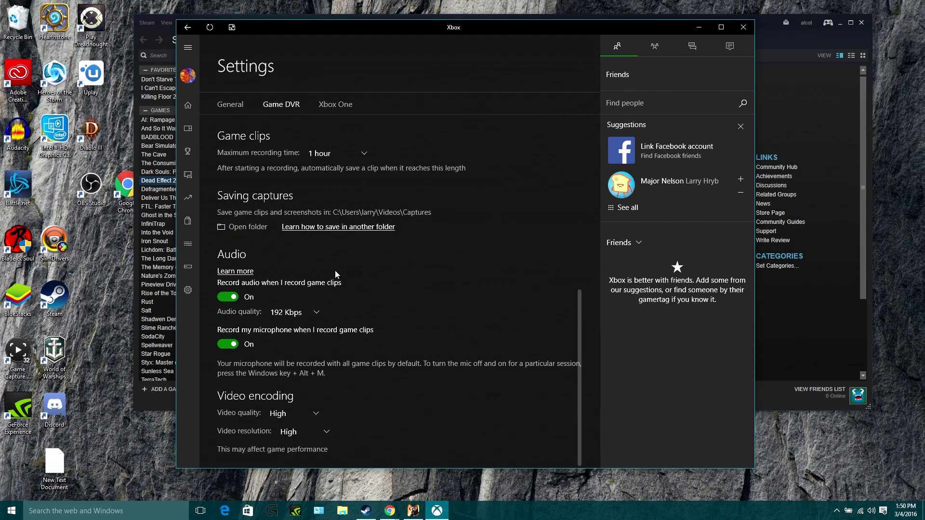
# Step: Review the Game DVR settings and open the folder where game clips and screenshots are saved
pyautogui.scroll(15, 334, 267)
pyautogui.scroll(-15, 473, 340)
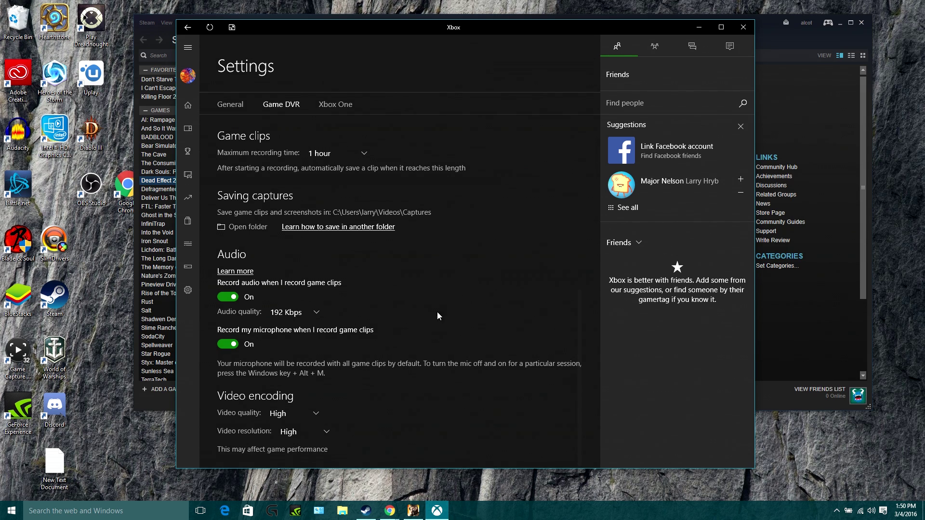
pyautogui.click(252, 229)
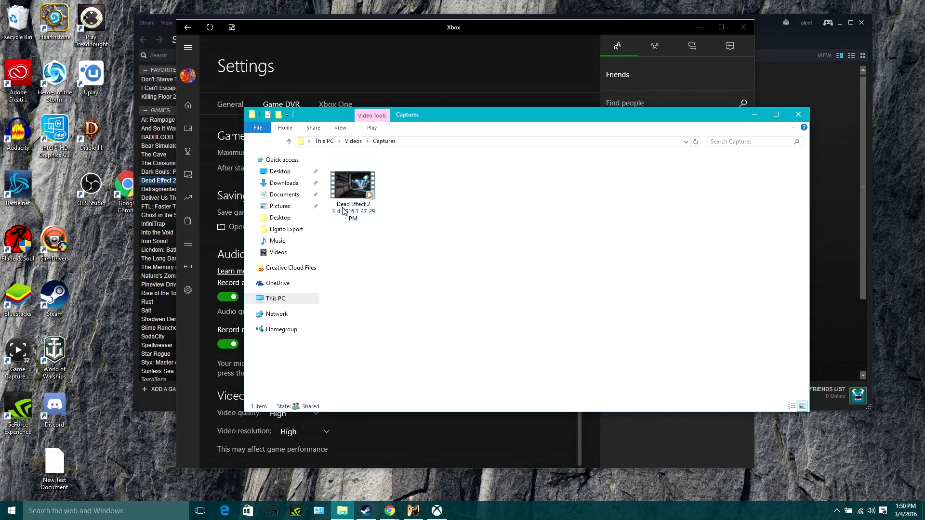
# Step: Play back the recorded Dead Effect 2 clip from the Captures folder, then close the video player
pyautogui.doubleClick(346, 181)
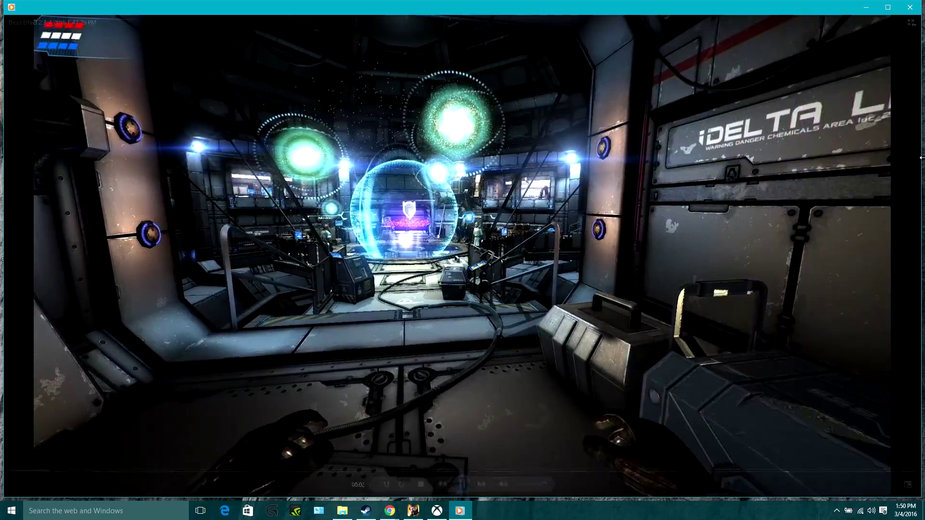
pyautogui.moveTo(793, 172)
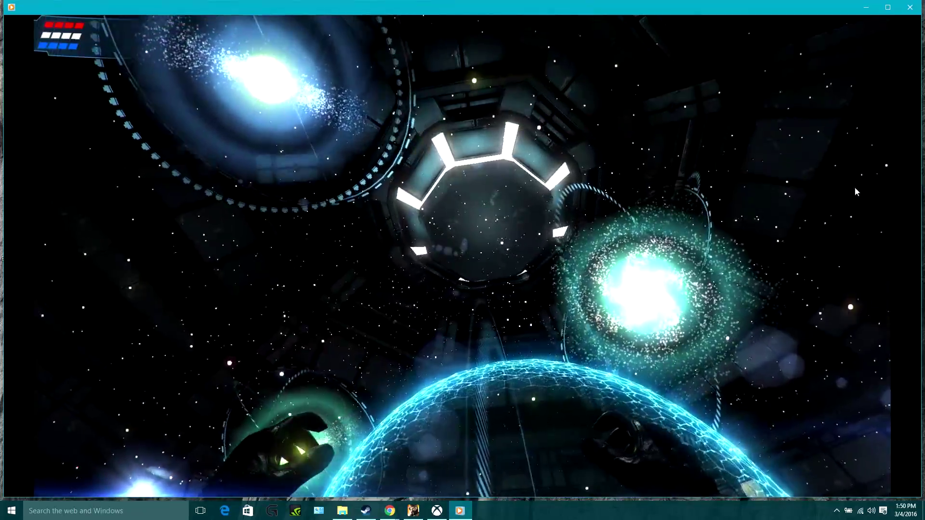
pyautogui.moveTo(520, 228)
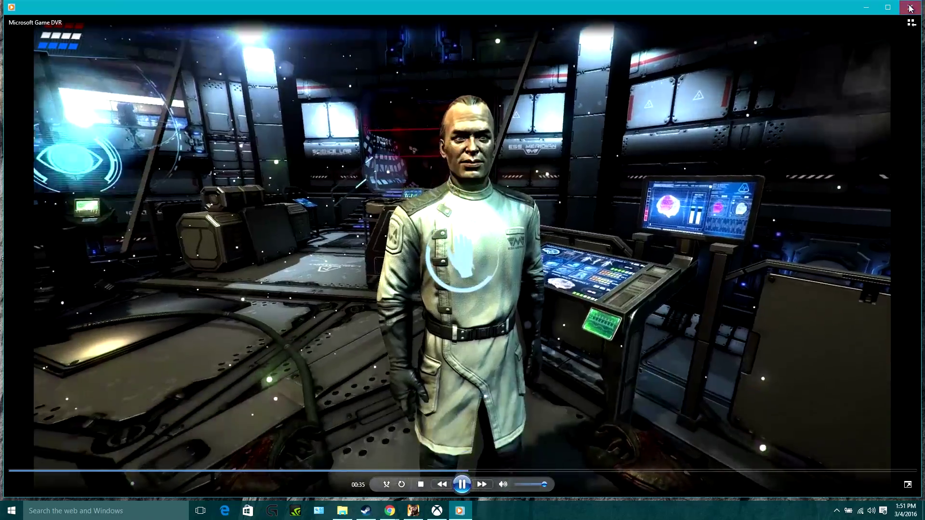
pyautogui.click(909, 8)
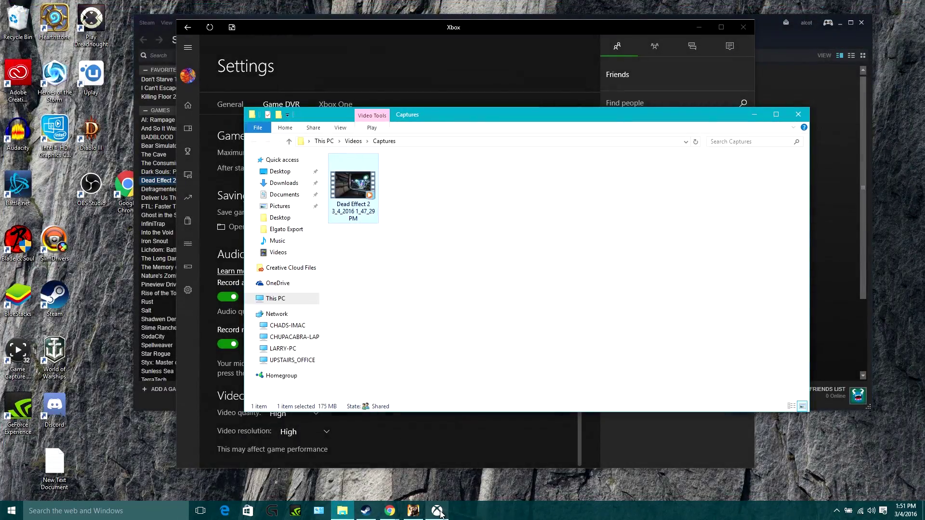
# Step: Switch to the running Dead Effect 2 game and take a screenshot of it with the Game bar
pyautogui.click(422, 513)
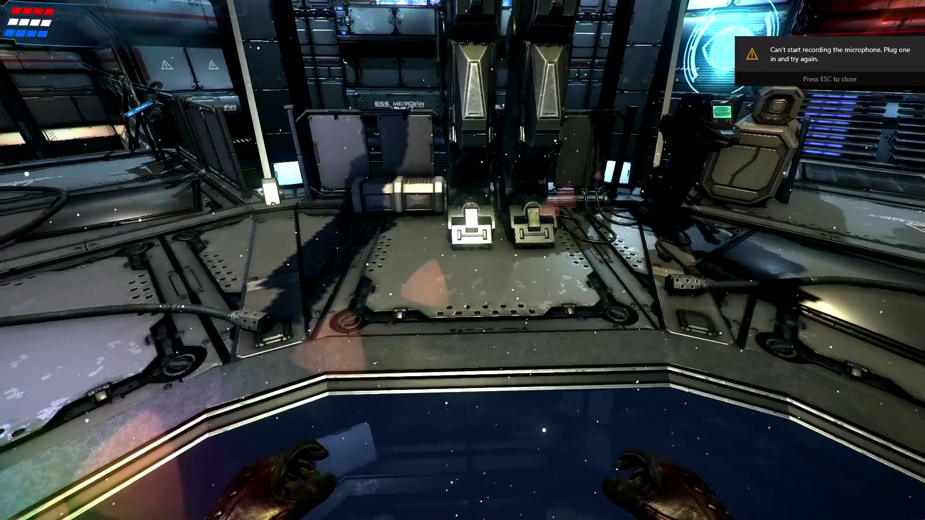
pyautogui.press('super+g')
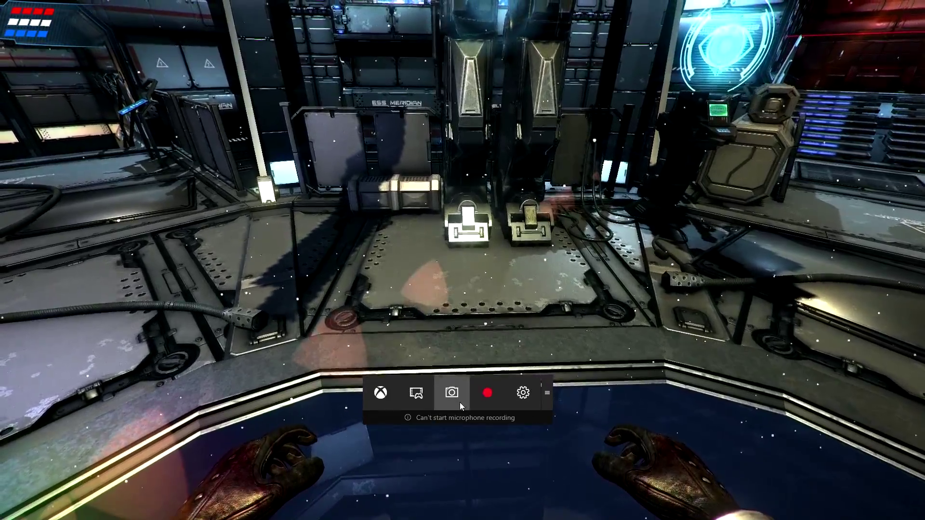
pyautogui.click(459, 403)
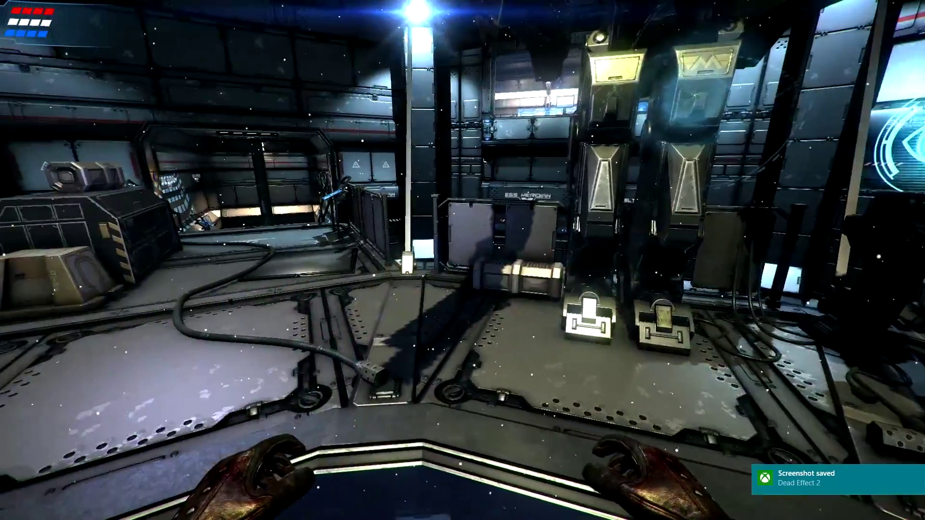
# Step: Bring up the Game bar again, reposition it slightly over the game, and dismiss it to resume play
pyautogui.press('super+g')
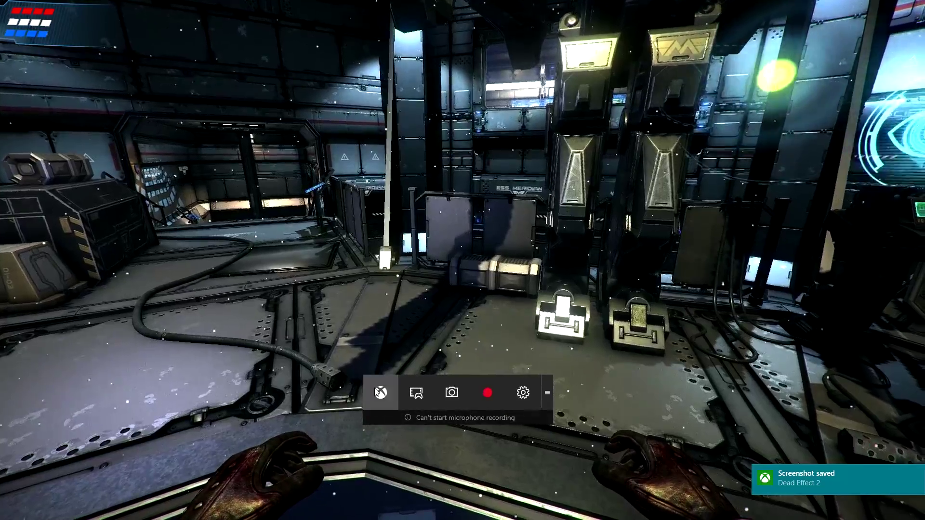
pyautogui.moveTo(547, 392)
pyautogui.mouseDown()
pyautogui.moveTo(237, 93)
pyautogui.moveTo(678, 160)
pyautogui.moveTo(903, 36)
pyautogui.moveTo(512, 387)
pyautogui.moveTo(539, 386)
pyautogui.mouseUp()
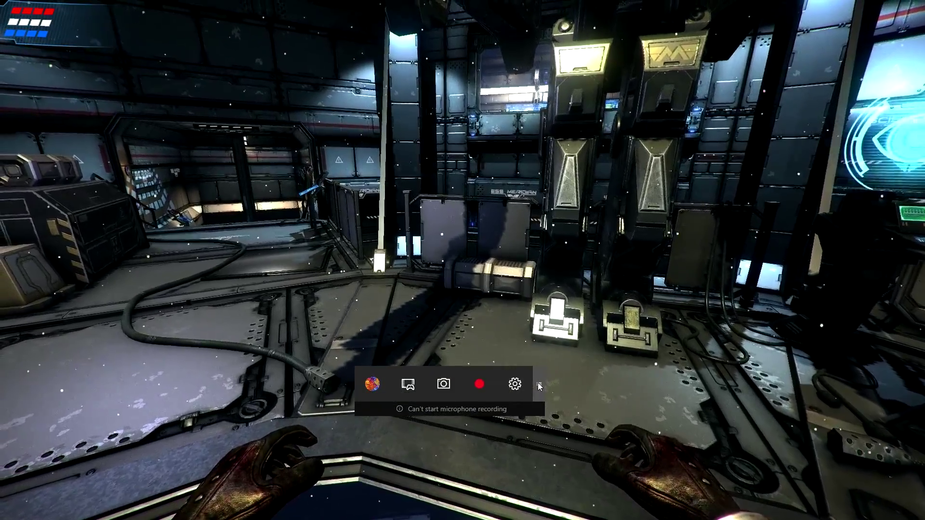
pyautogui.moveTo(539, 385); pyautogui.dragTo(557, 389)
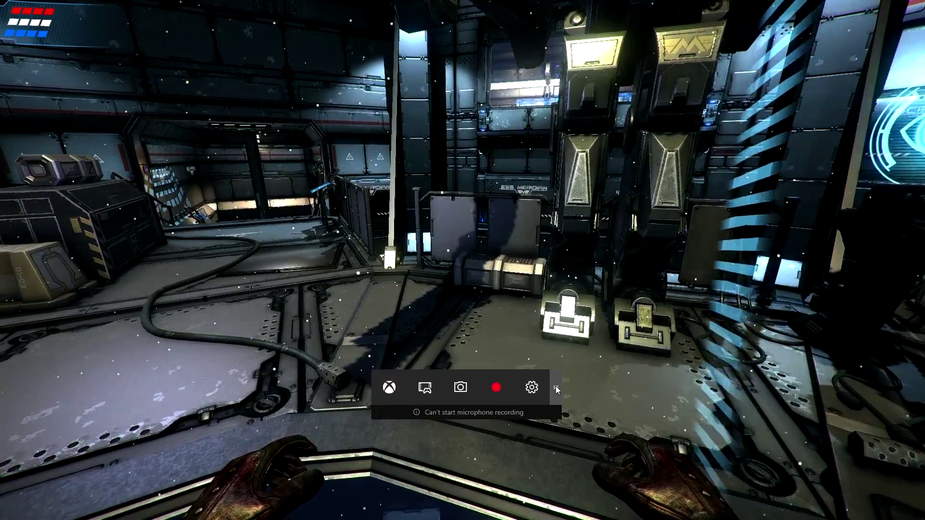
pyautogui.moveTo(556, 387); pyautogui.dragTo(553, 388)
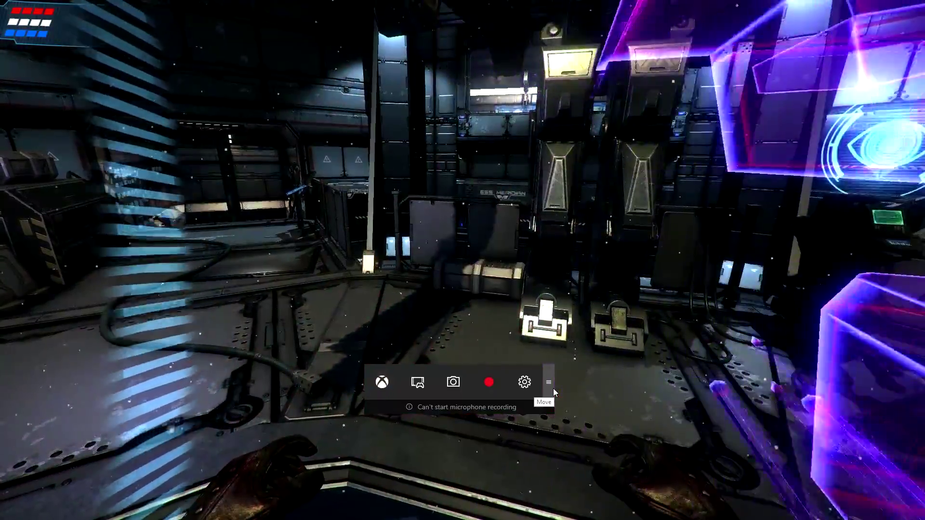
pyautogui.click(626, 387)
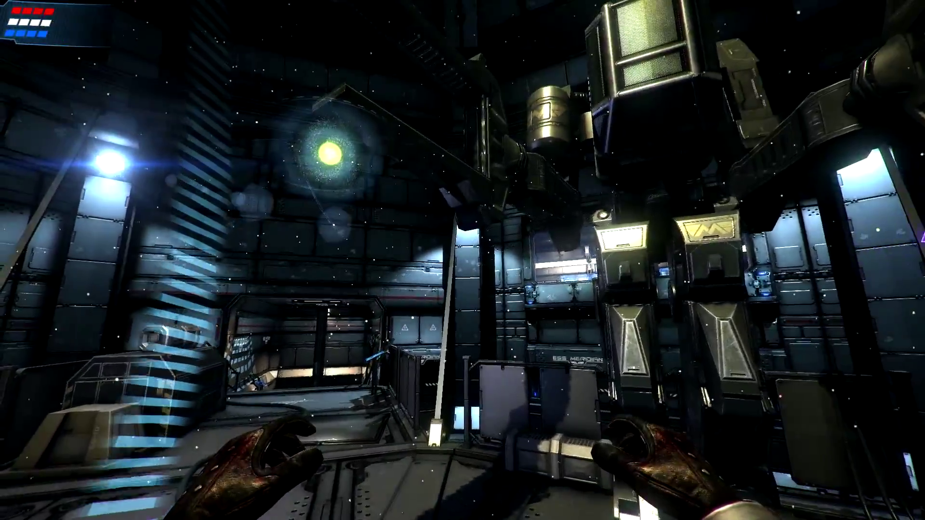